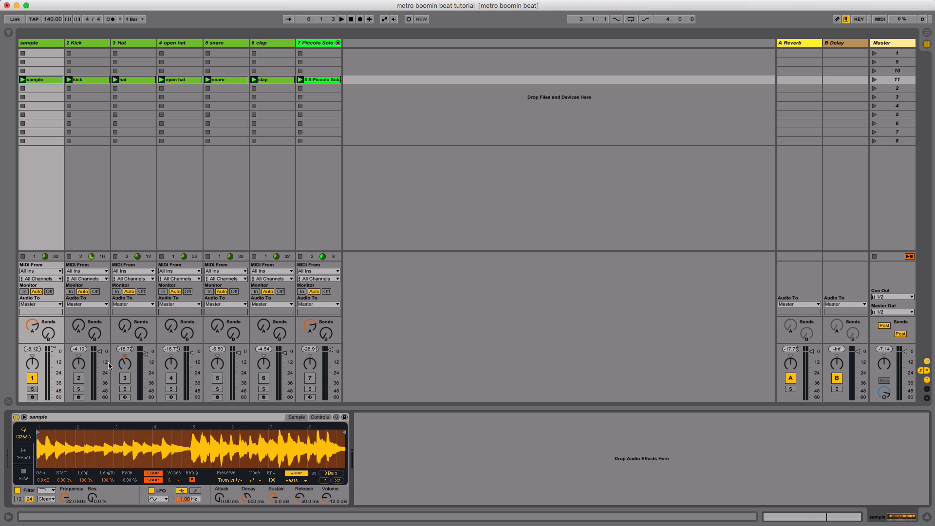
# Step: Solo the sample track and play it back on its own to hear the loop
pyautogui.click(32, 389)
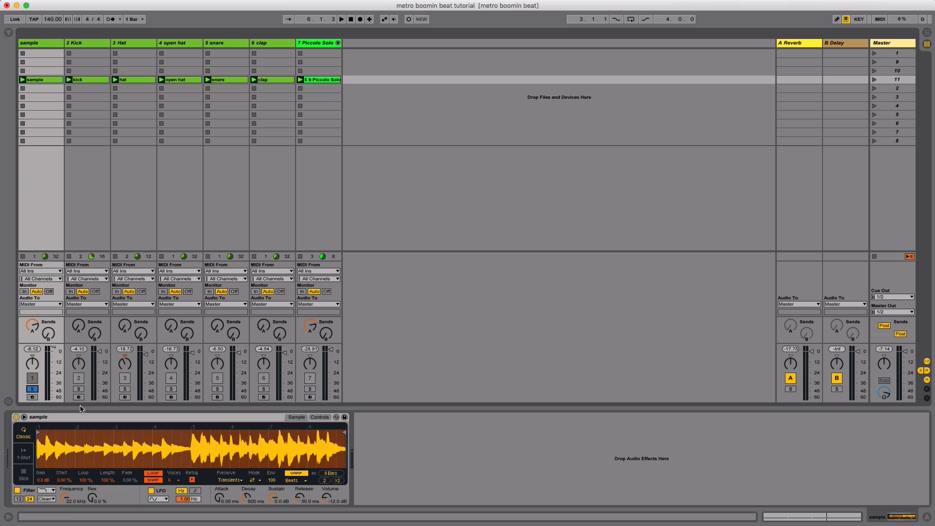
pyautogui.press('space')
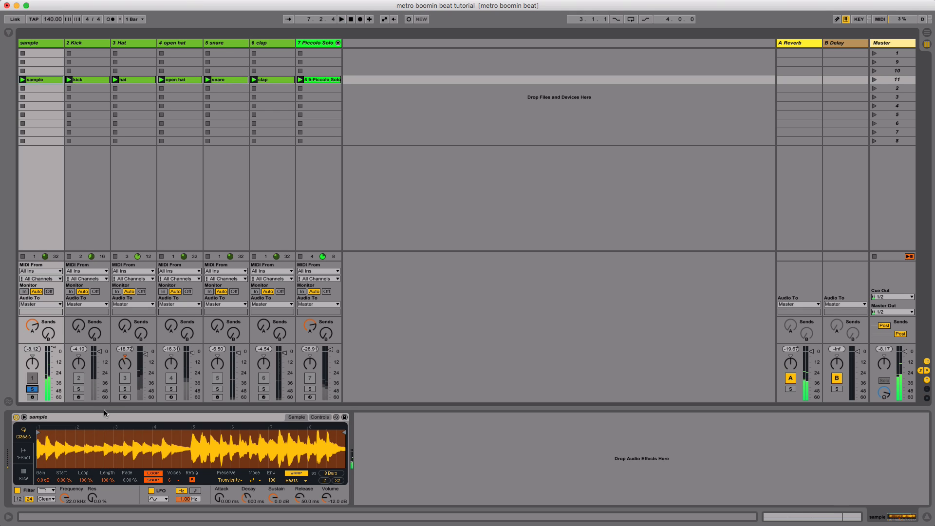
pyautogui.press('space')
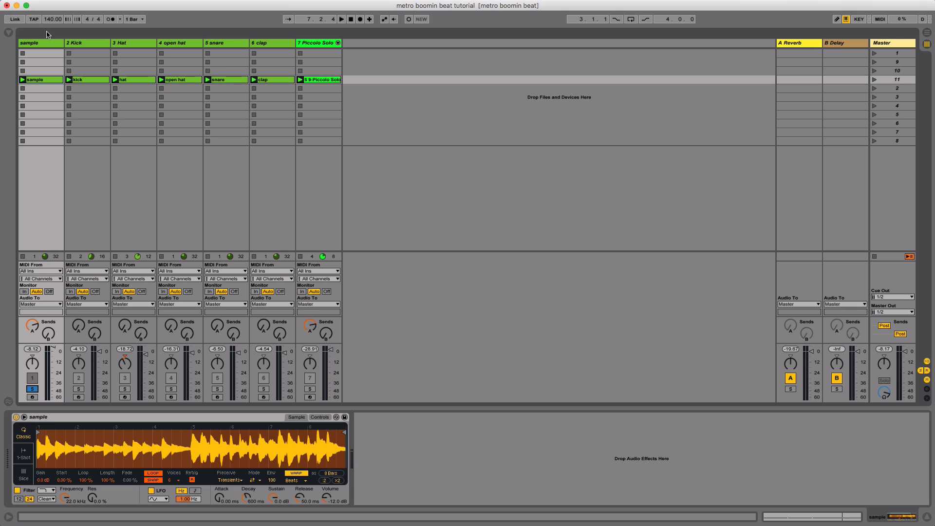
pyautogui.press('space')
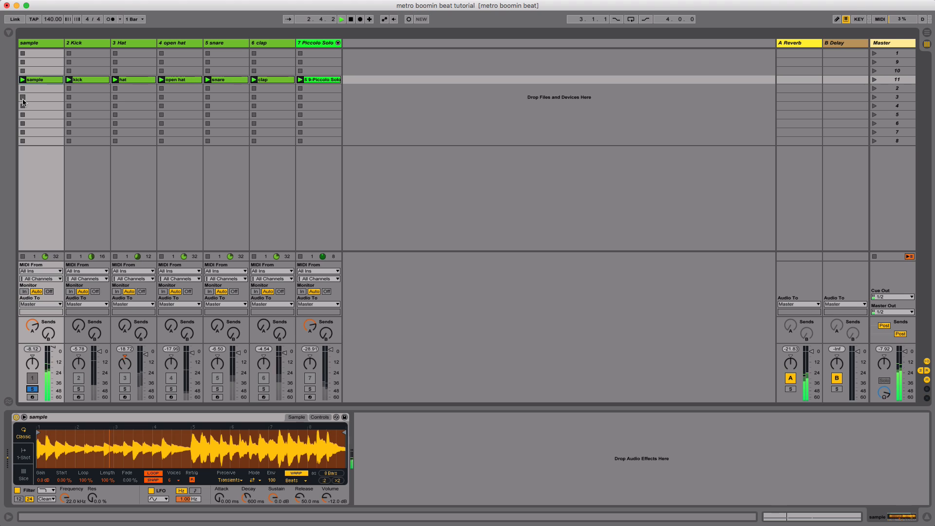
pyautogui.press('space')
# Step: Open the sample clip, transpose all its notes down one octave to C2, and play back the result
pyautogui.doubleClick(35, 82)
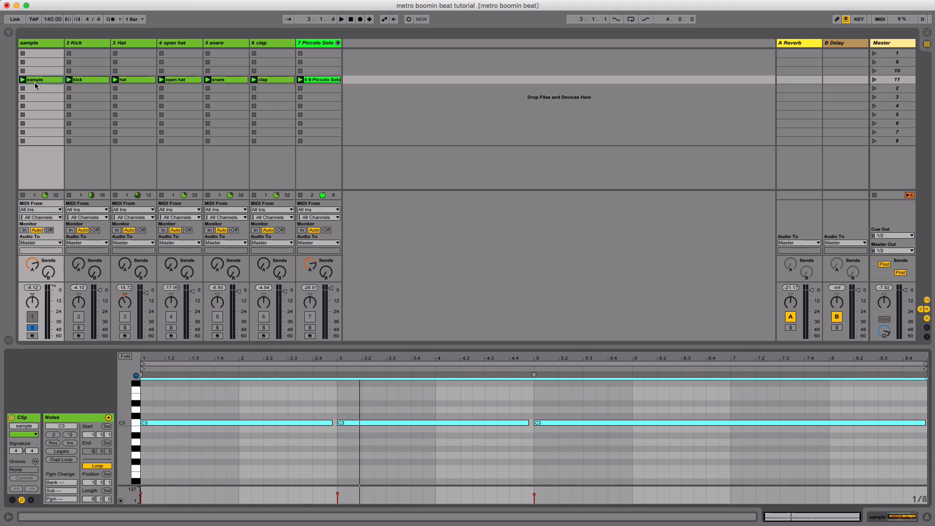
pyautogui.click(253, 449)
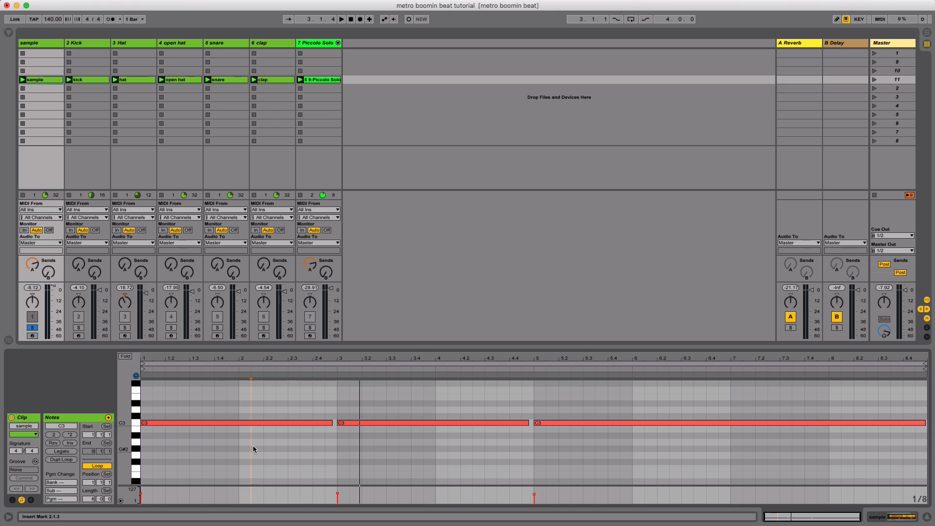
pyautogui.press('super+a')
pyautogui.hotkey('shift', 'Down')
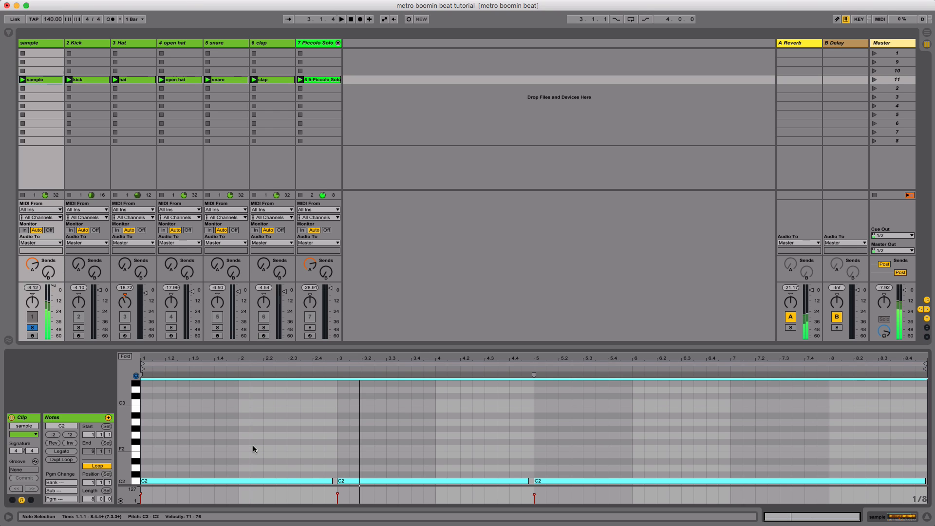
pyautogui.press('space')
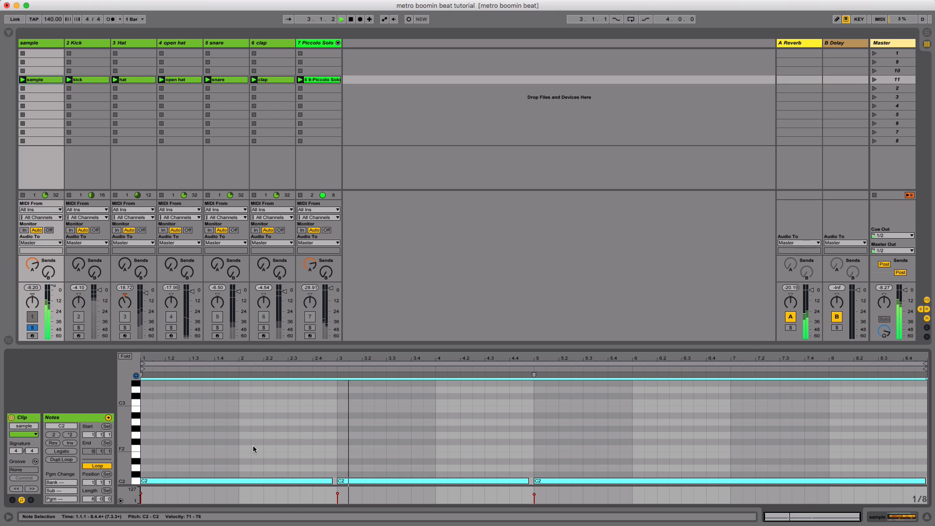
pyautogui.press('space')
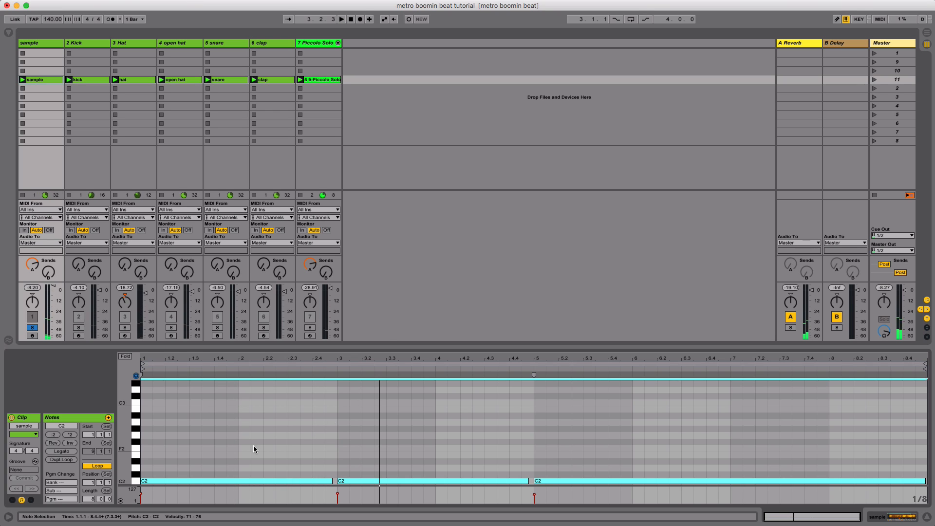
# Step: Enlarge the note editor, transpose the sample clip's notes down another octave to C1, and start playback
pyautogui.moveTo(394, 347); pyautogui.dragTo(394, 277)
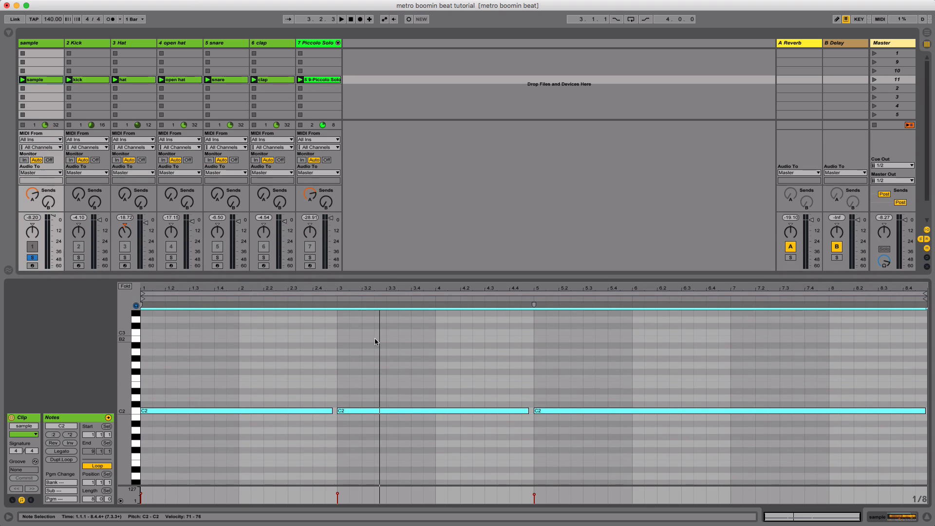
pyautogui.hotkey('shift', 'Down')
pyautogui.press('space')
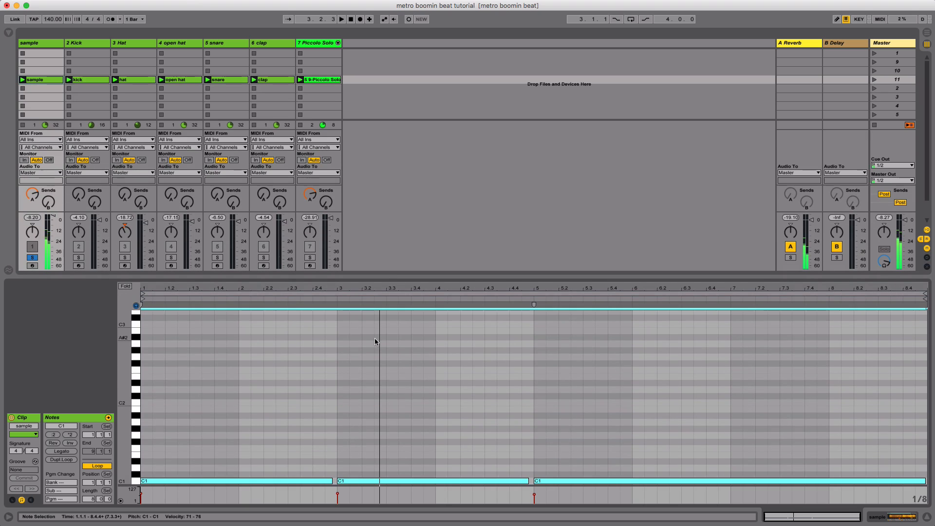
pyautogui.scroll(-4, 326, 411)
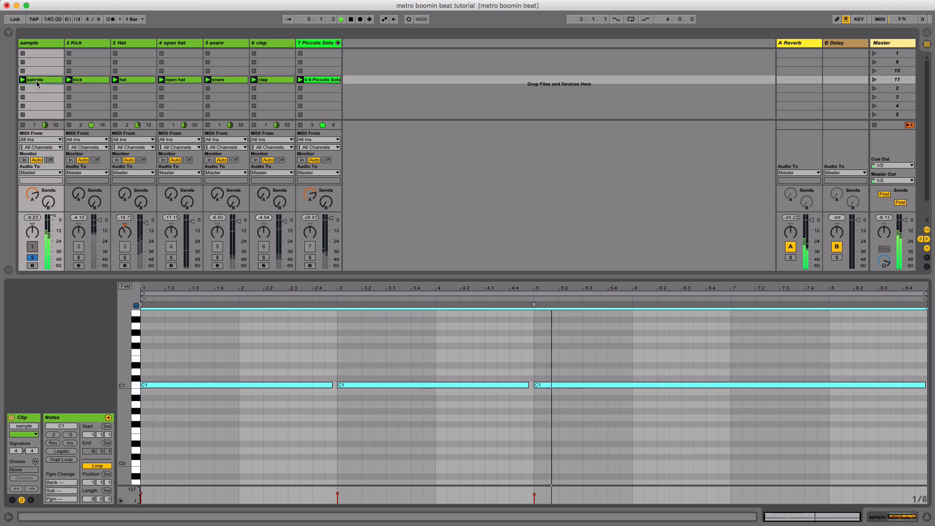
# Step: Raise the sample instrument's volume to -9.71 dB while it plays, and stop playback
pyautogui.click(37, 44)
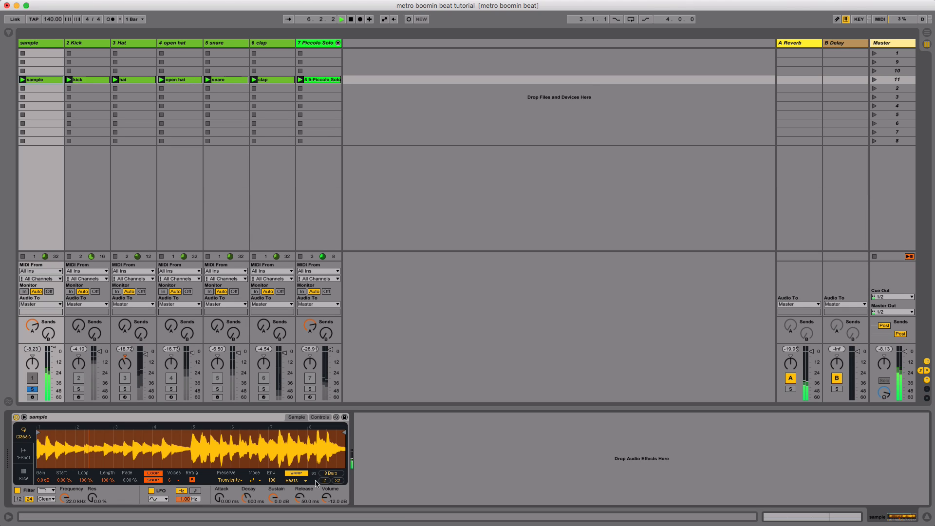
pyautogui.moveTo(328, 495); pyautogui.dragTo(328, 490)
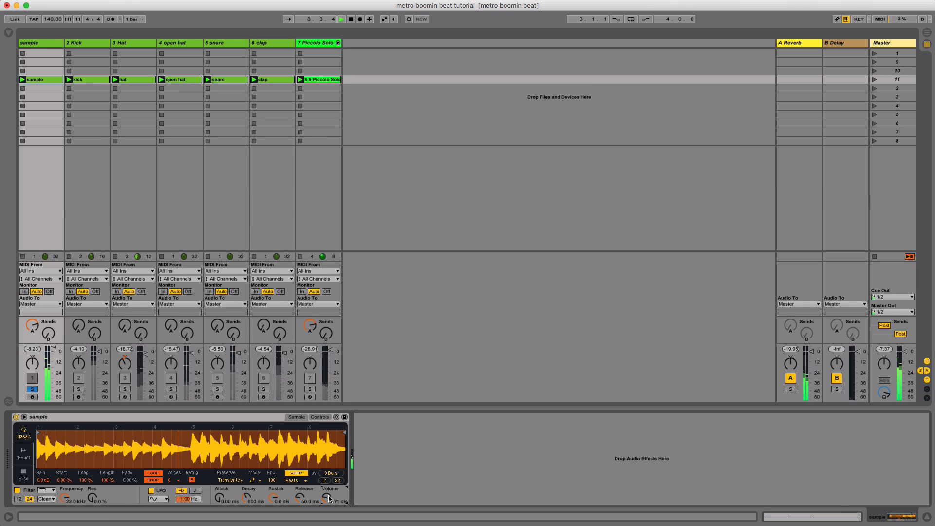
pyautogui.press('space')
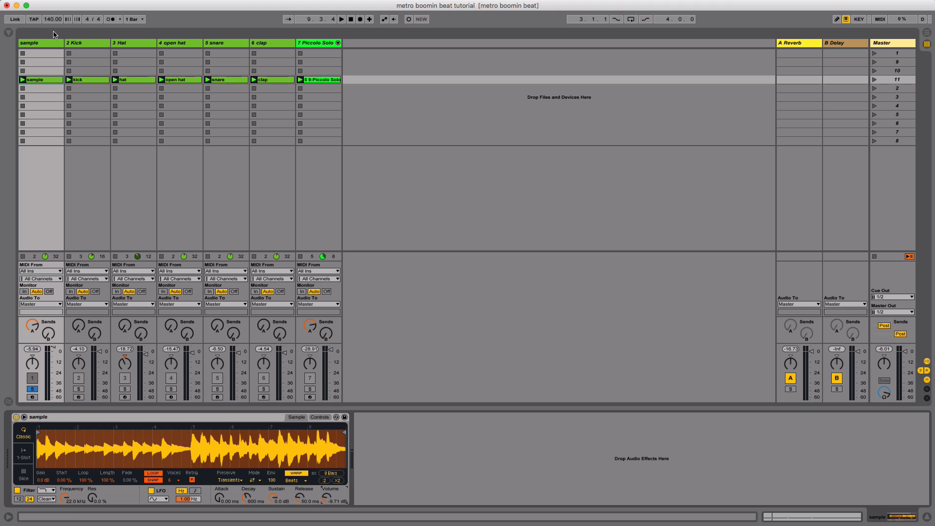
# Step: Turn off the sample track's solo, activate the kick track, and play both tracks together
pyautogui.click(33, 390)
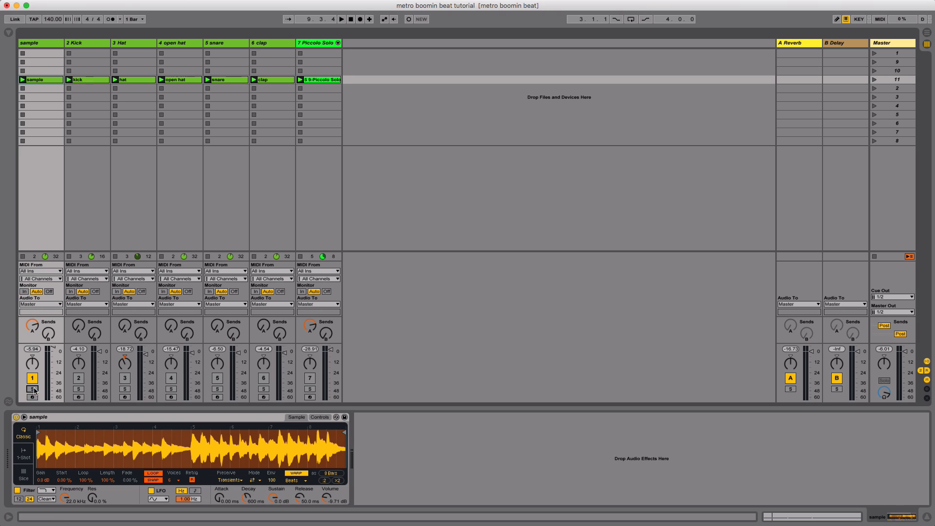
pyautogui.click(78, 389)
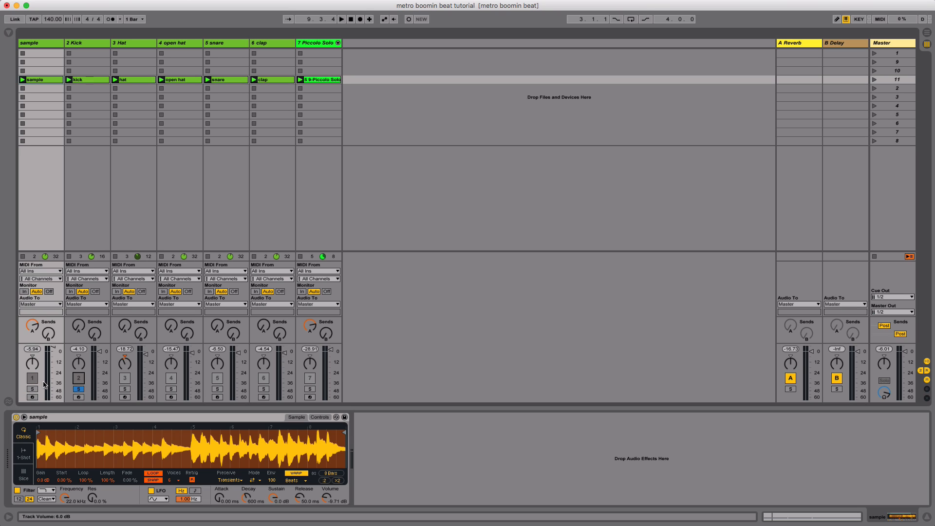
pyautogui.click(79, 389)
pyautogui.press('space')
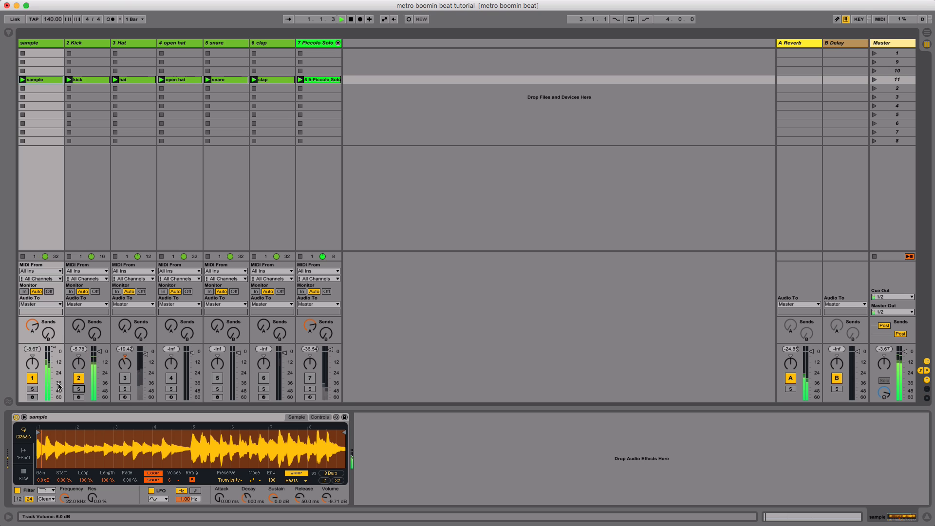
# Step: Open the kick clip to examine its note pattern during playback, and stop playback
pyautogui.click(84, 86)
pyautogui.click(86, 80)
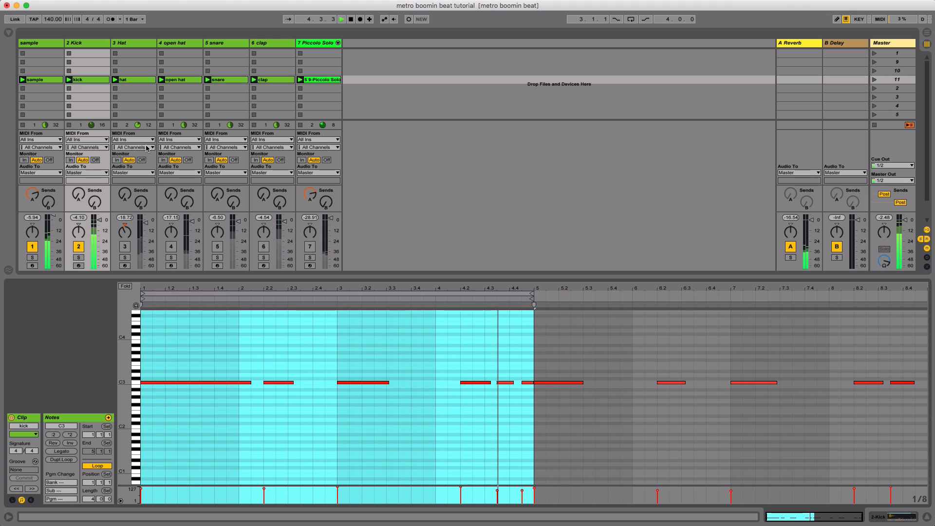
pyautogui.scroll(-3, 139, 197)
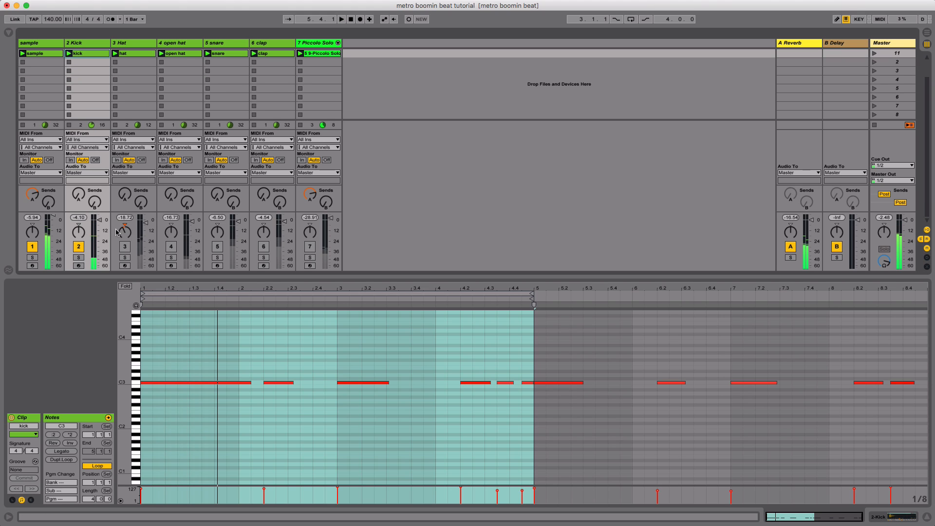
pyautogui.press('space')
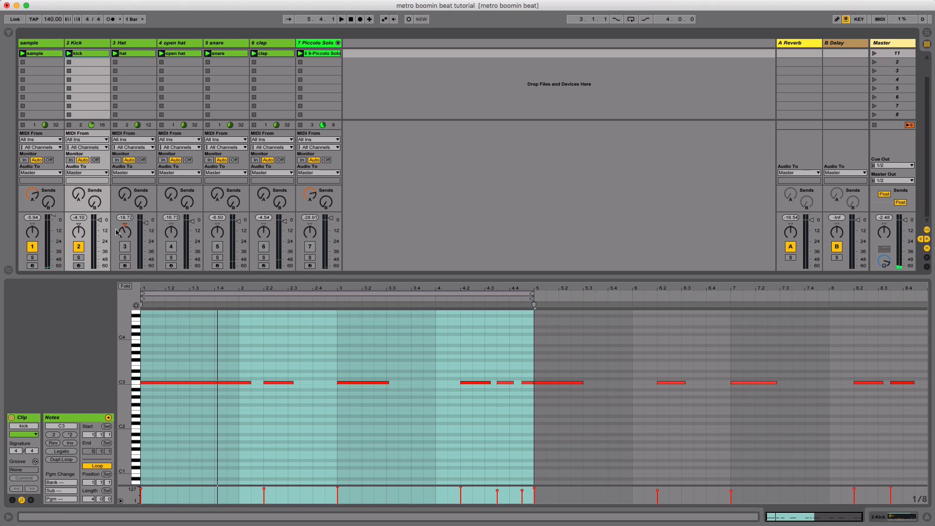
# Step: Activate the hat track and play it with the sample and kick, opening the hat clip to view its note pattern
pyautogui.click(124, 245)
pyautogui.press('space')
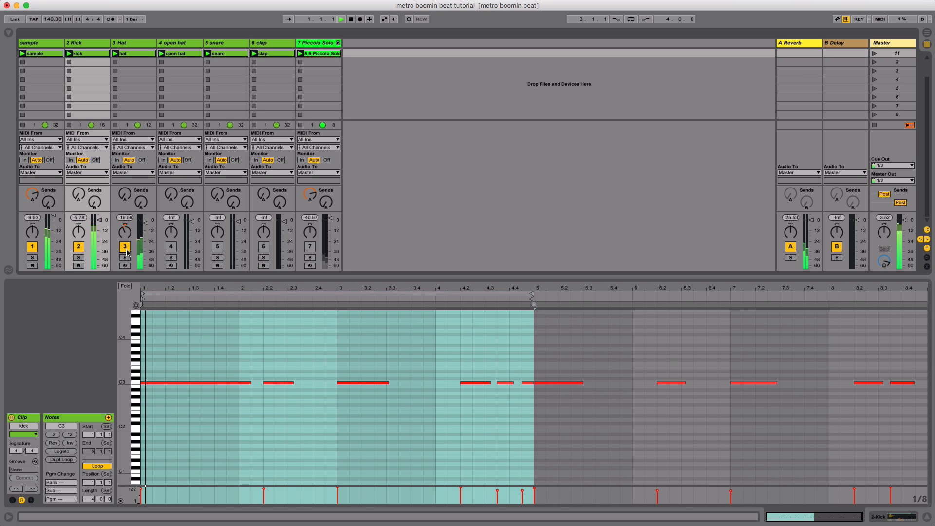
pyautogui.click(139, 91)
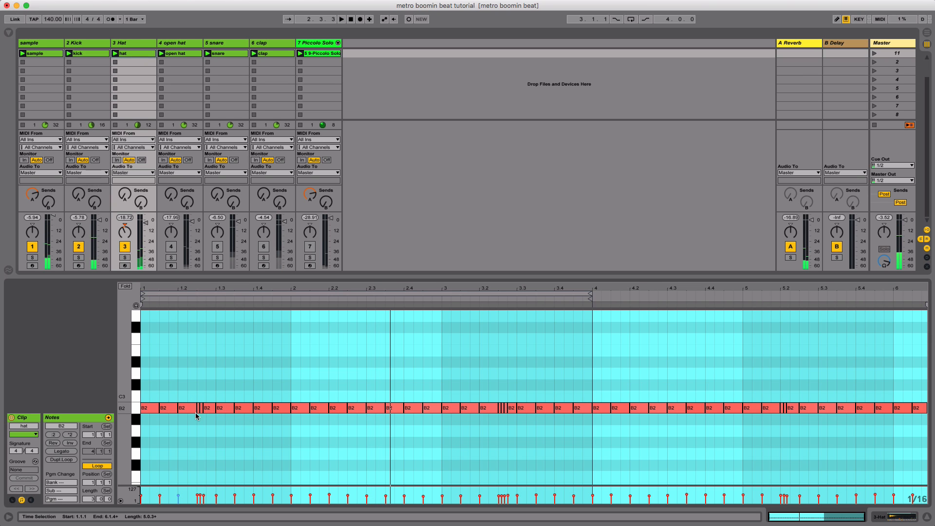
pyautogui.press('space')
pyautogui.press('space')
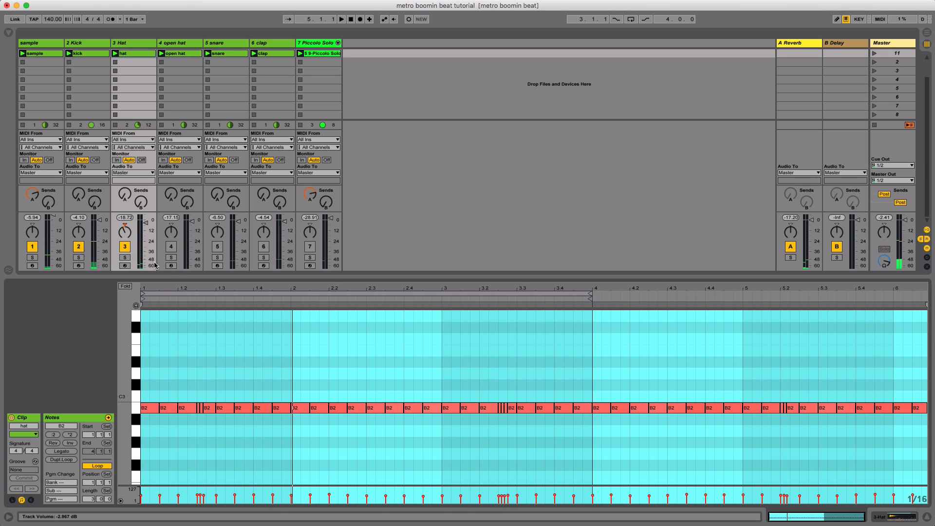
# Step: Activate the open hat track, play it with the other active tracks, and open its clip to view the notes
pyautogui.click(171, 246)
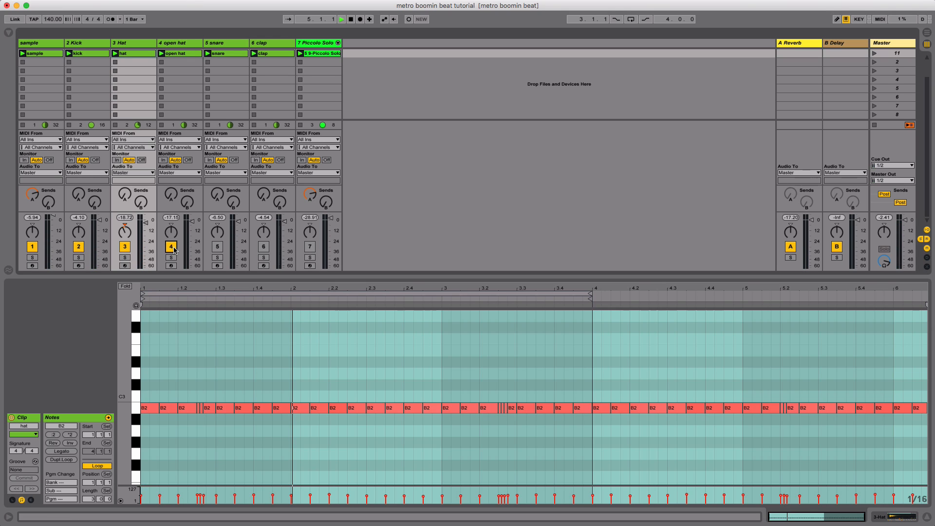
pyautogui.press('space')
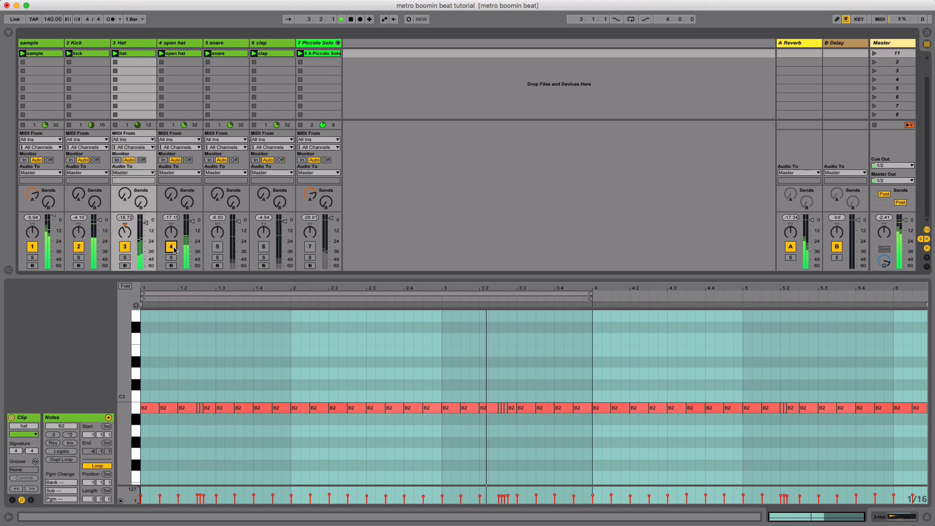
pyautogui.click(184, 54)
pyautogui.scroll(3, 183, 57)
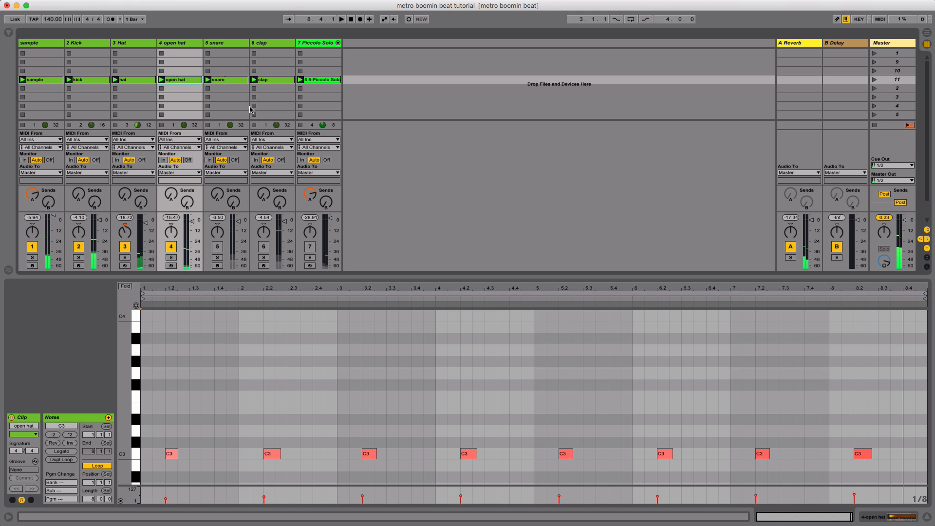
# Step: Open the snare clip, activate the snare track, and raise its track volume to 0.0 dB
pyautogui.click(227, 82)
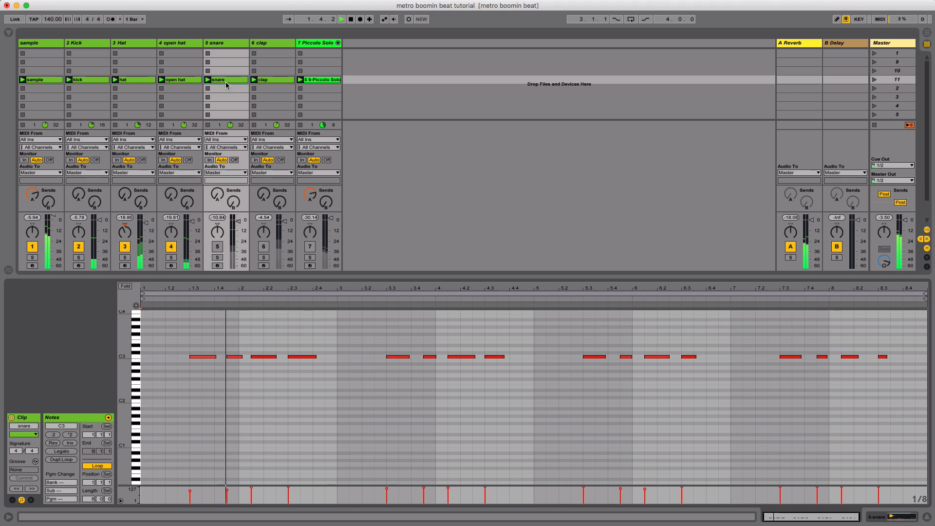
pyautogui.click(218, 247)
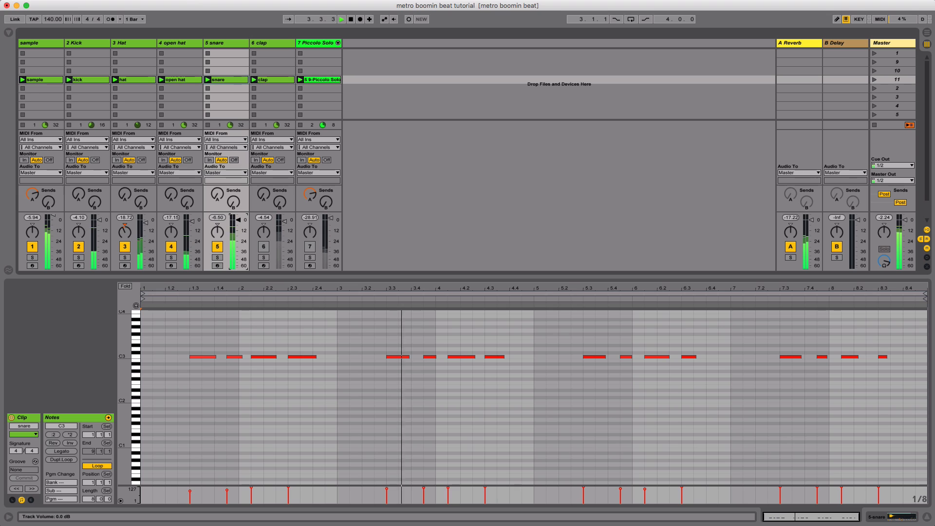
pyautogui.moveTo(239, 223); pyautogui.dragTo(239, 222)
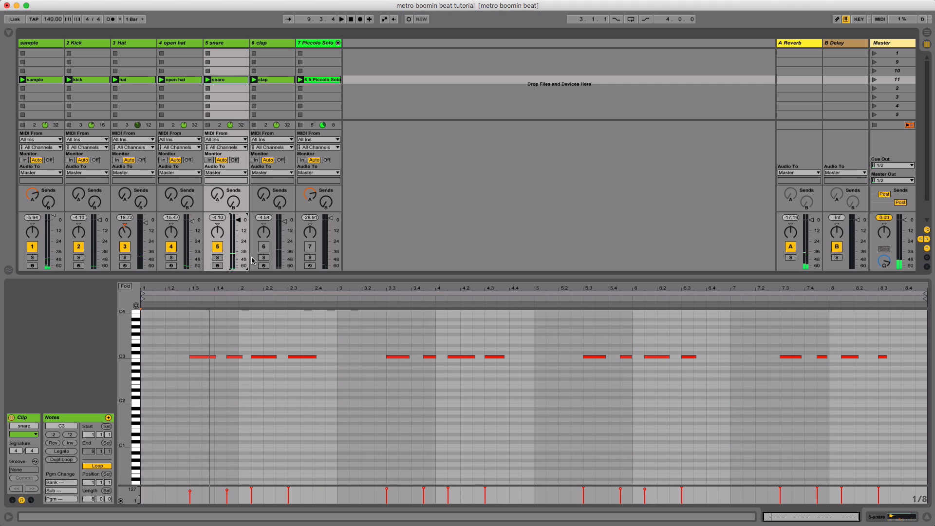
# Step: Open the clap clip with its track active during playback, and lower the clap track's volume slightly
pyautogui.click(273, 81)
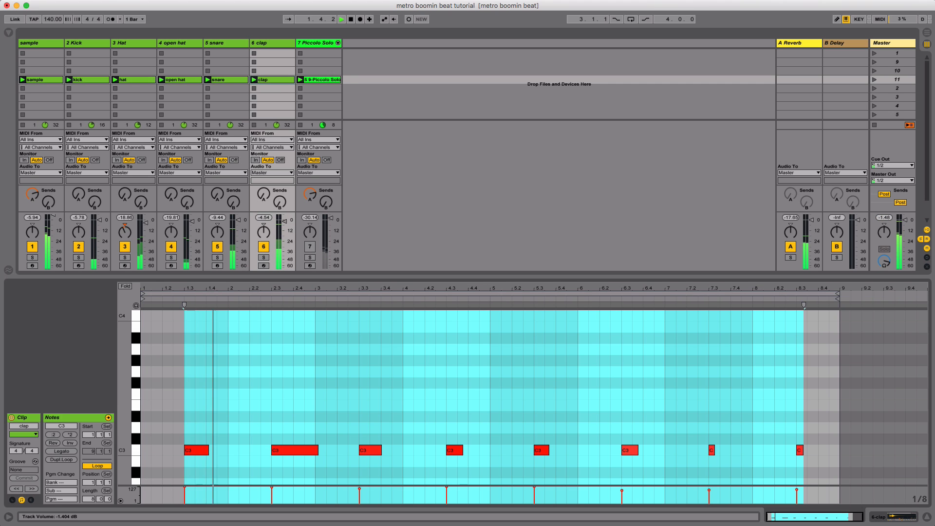
pyautogui.click(284, 222)
pyautogui.moveTo(284, 223); pyautogui.dragTo(284, 229)
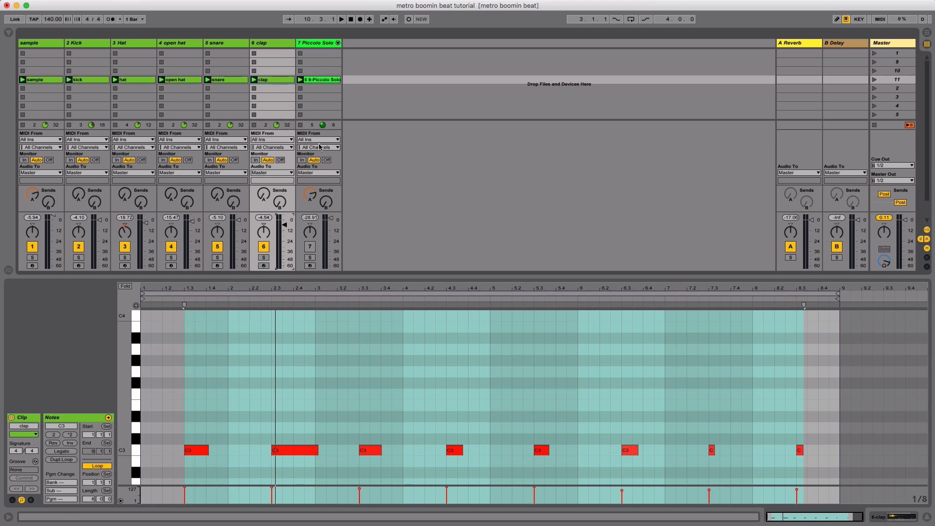
# Step: Open the Piccolo Solo clip to examine its melody notes, and start playback of the beat
pyautogui.click(322, 80)
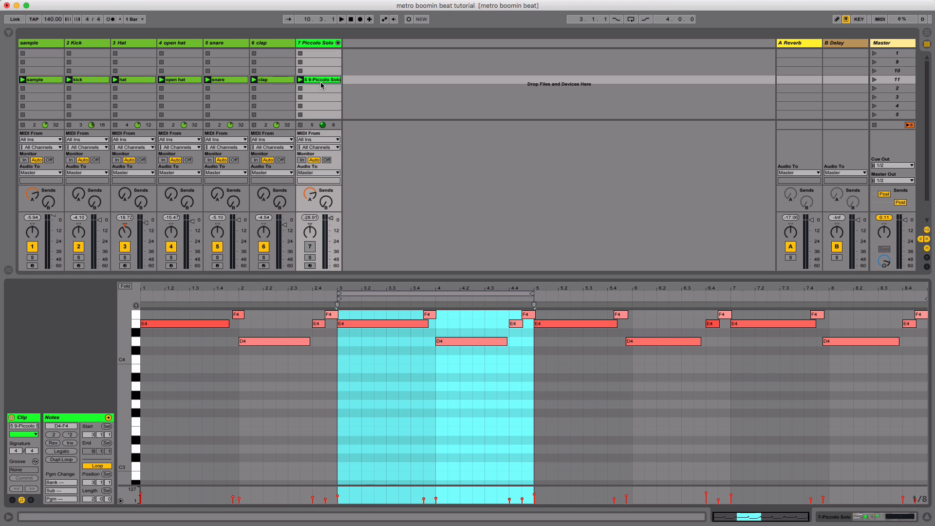
pyautogui.scroll(3, 426, 374)
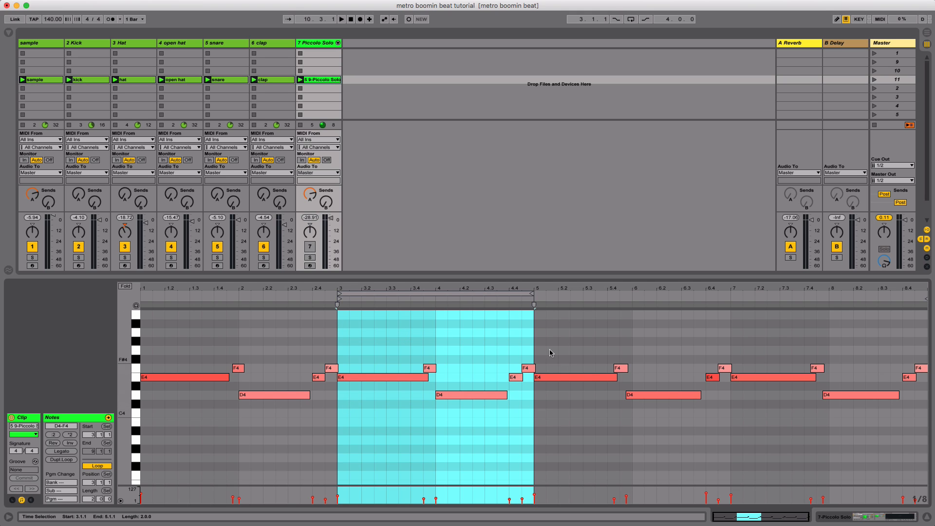
pyautogui.press('space')
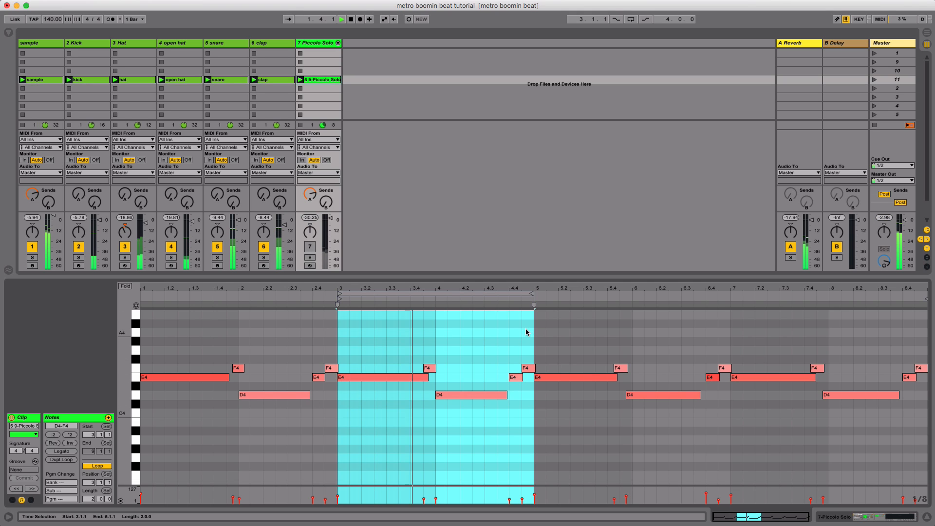
# Step: Activate the Piccolo Solo track to play it with the full beat, and start recording the session clips into the arrangement
pyautogui.click(310, 248)
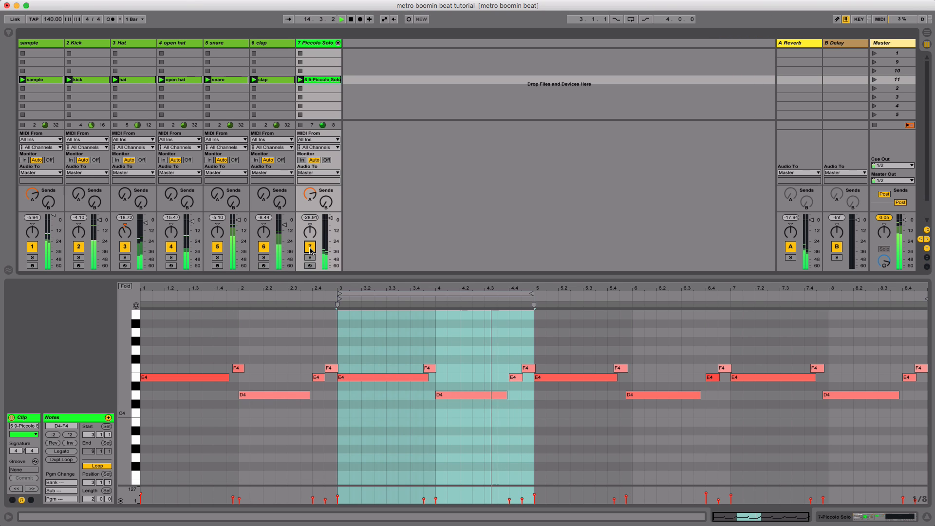
pyautogui.press('space')
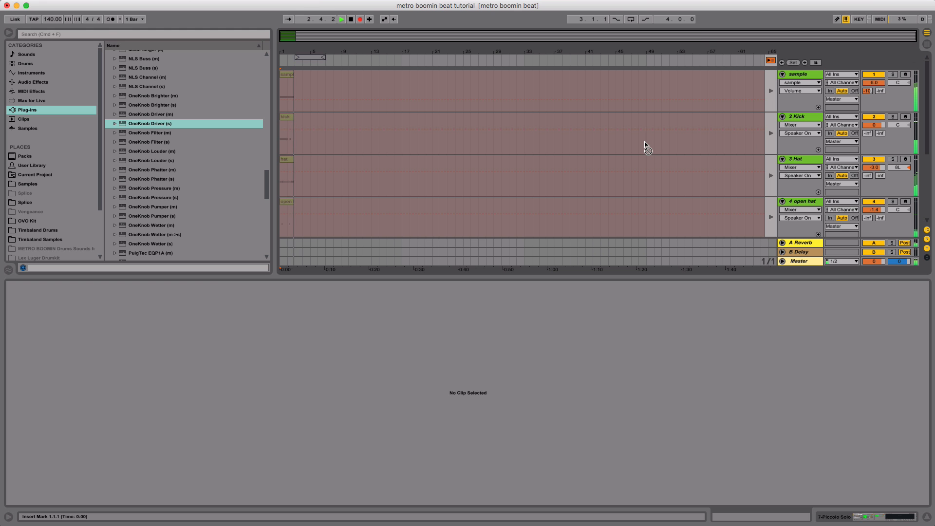
# Step: Enlarge the arrangement area with the browser hidden, and stop the arrangement recording at bar 10
pyautogui.press('super+alt+b')
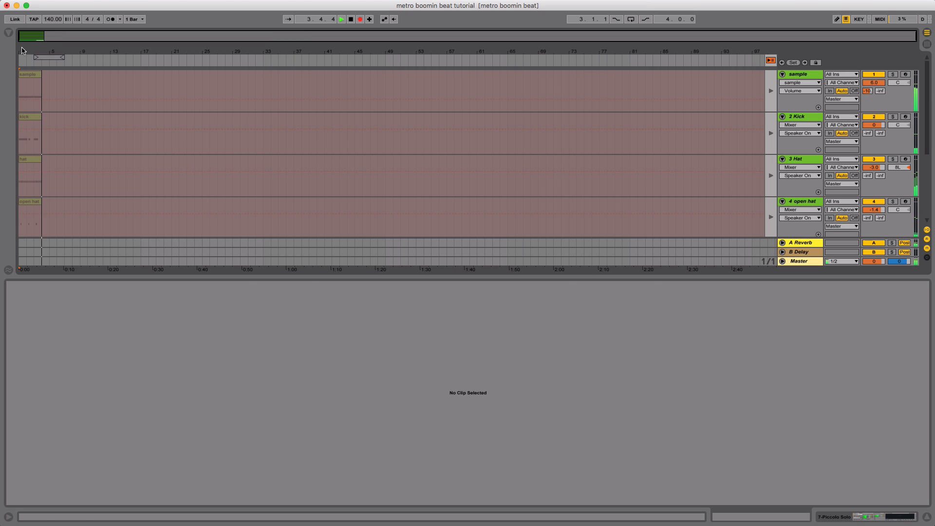
pyautogui.moveTo(309, 279); pyautogui.dragTo(296, 383)
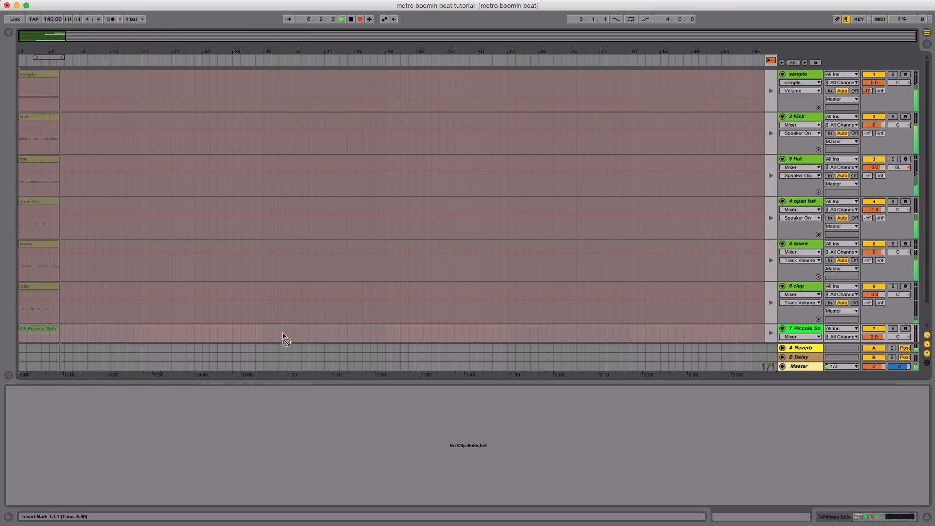
pyautogui.press('+')
pyautogui.press('+')
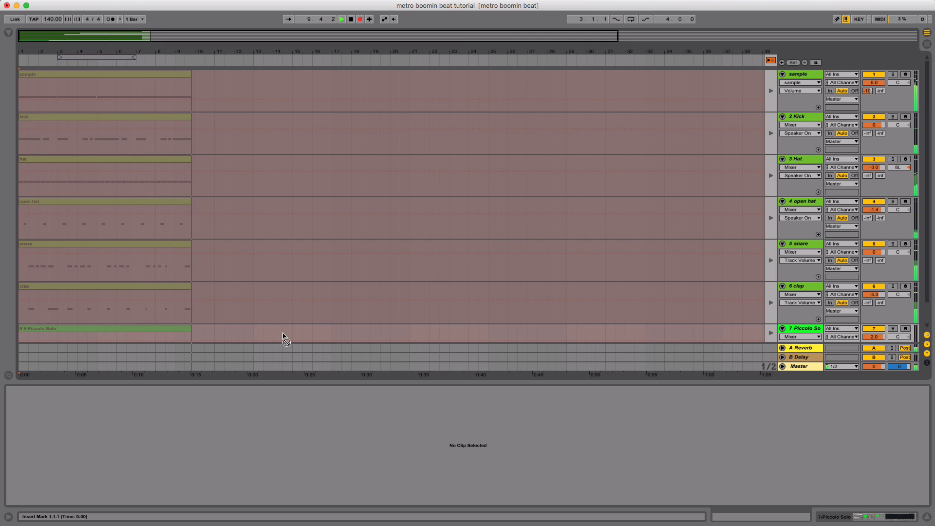
pyautogui.press('space')
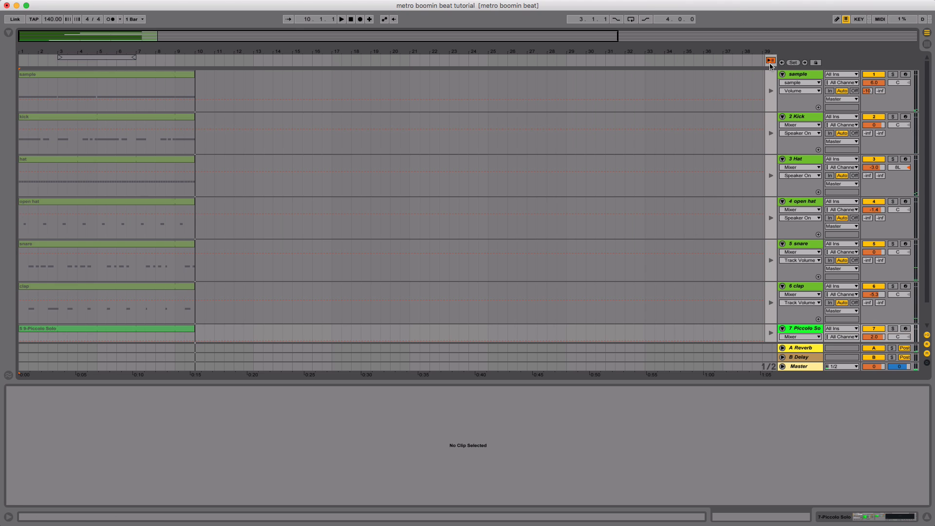
# Step: Return playback to the arrangement, and trim all seven recorded clips so they end at bar 9
pyautogui.click(770, 63)
pyautogui.press('super+a')
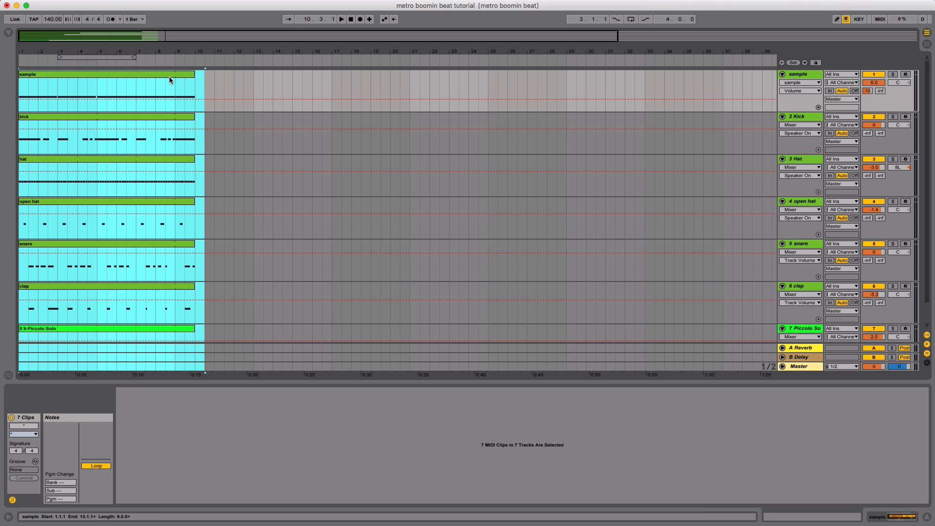
pyautogui.moveTo(194, 77); pyautogui.dragTo(175, 77)
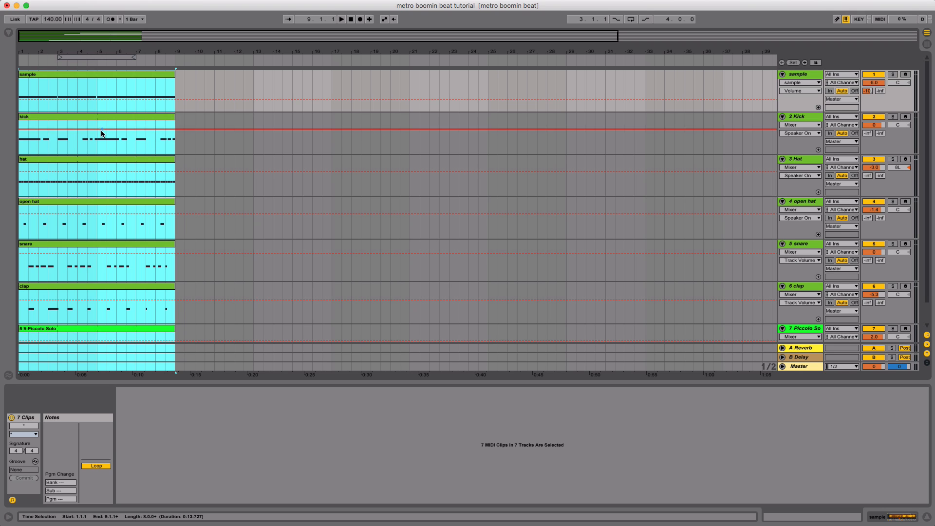
# Step: Move the six clips from kick through Piccolo Solo to start at bar 9, and play the arrangement from the beginning
pyautogui.click(67, 124)
pyautogui.scroll(-2, 83, 179)
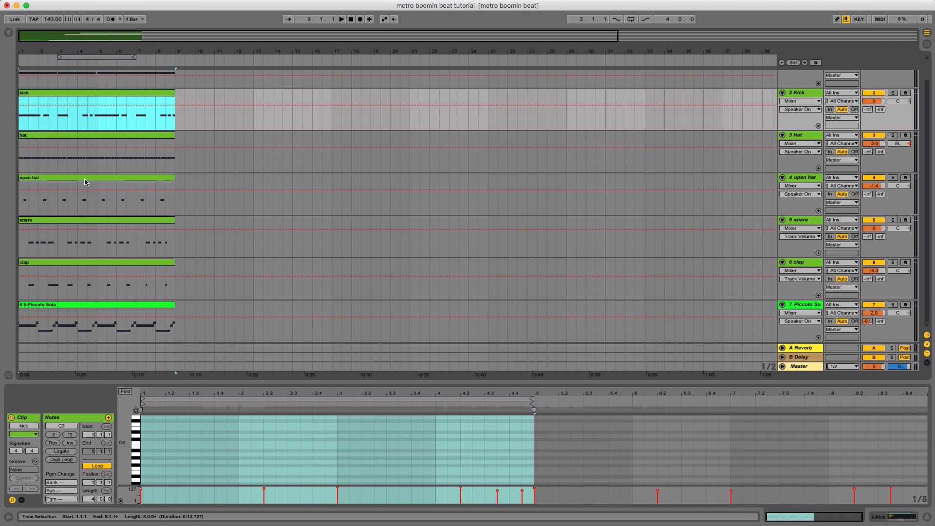
pyautogui.keyDown('shift'); pyautogui.click(76, 305); pyautogui.keyUp('shift')
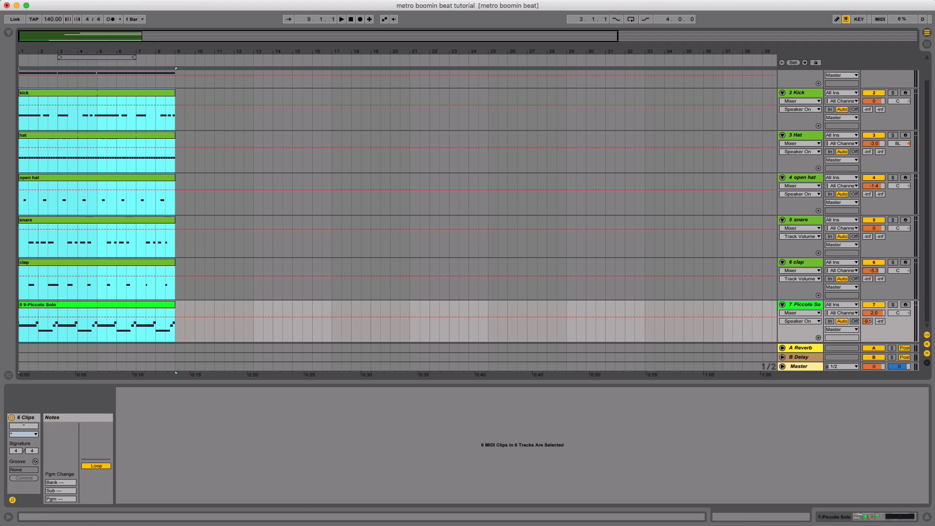
pyautogui.click(926, 519)
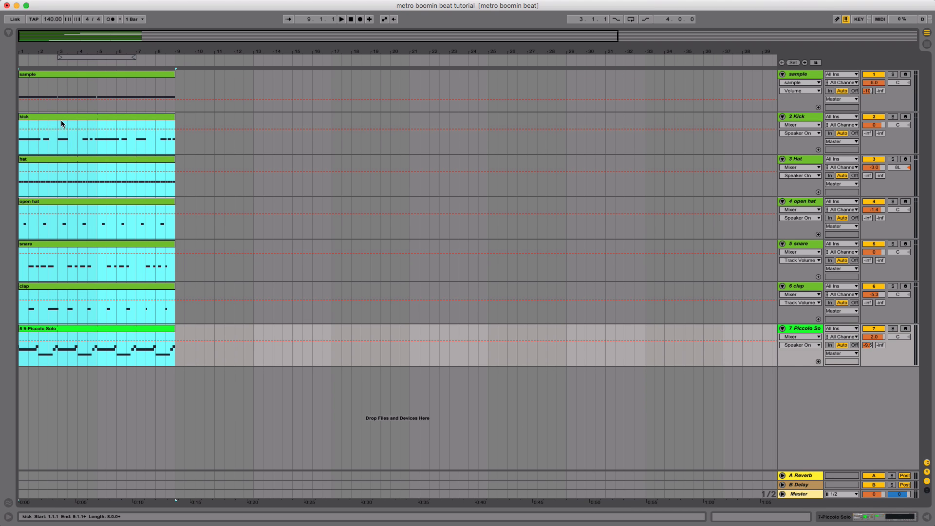
pyautogui.moveTo(64, 121); pyautogui.dragTo(225, 124)
pyautogui.click(351, 20)
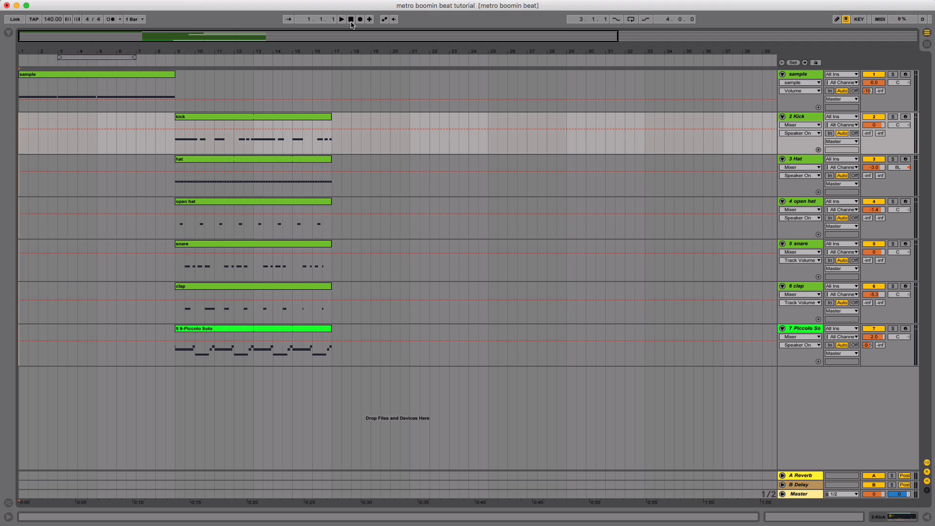
pyautogui.press('space')
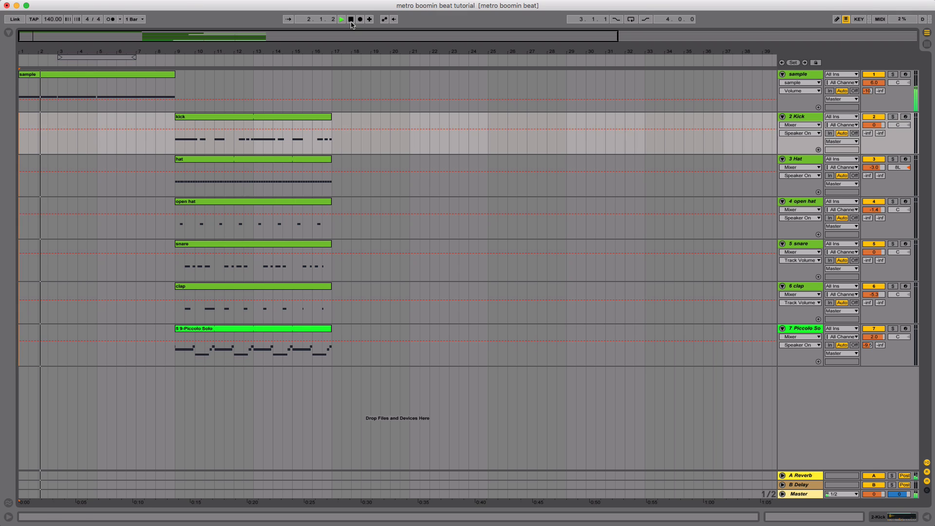
# Step: Copy the sample clip to bar 9 and the Piccolo Solo clip to bar 25
pyautogui.moveTo(113, 75); pyautogui.dragTo(273, 77)
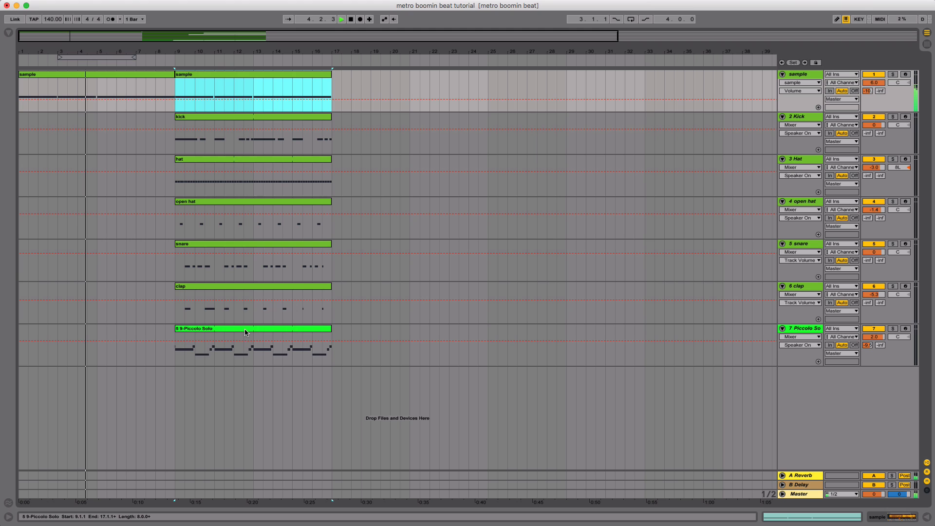
pyautogui.moveTo(246, 331); pyautogui.dragTo(558, 330)
# Step: Copy all seven clips of the bar 9 section to bar 17, and stop playback
pyautogui.click(322, 328)
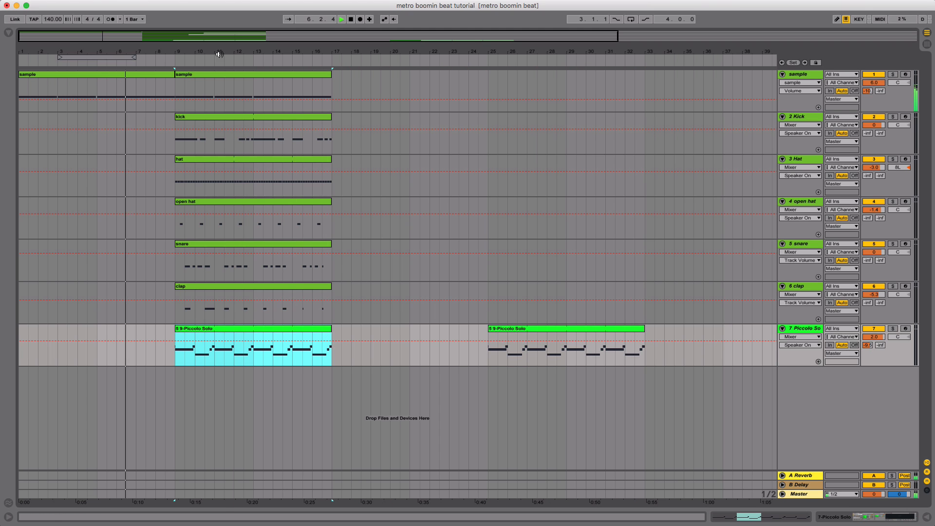
pyautogui.keyDown('shift'); pyautogui.click(190, 77); pyautogui.keyUp('shift')
pyautogui.moveTo(190, 77); pyautogui.dragTo(345, 84)
pyautogui.press('space')
# Step: Delete the Piccolo Solo clips at bars 9 and 17
pyautogui.click(236, 325)
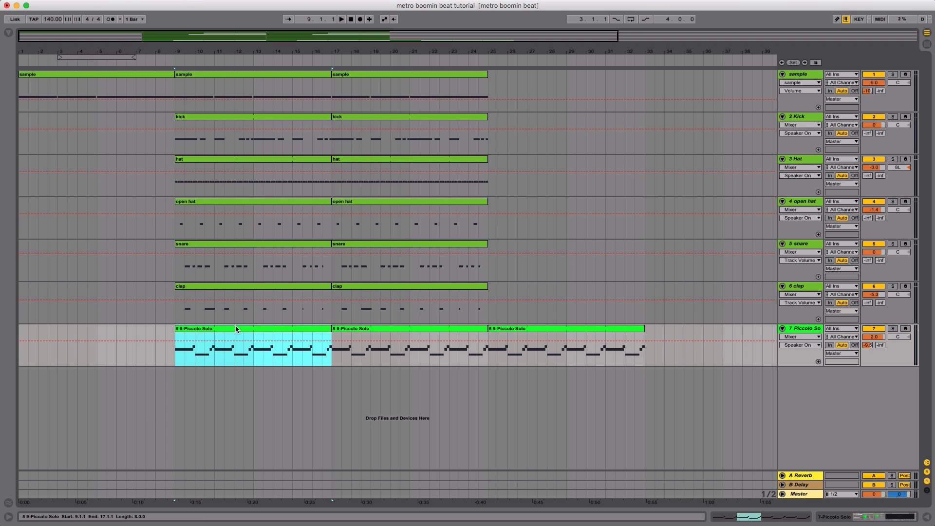
pyautogui.press('Delete')
pyautogui.click(369, 326)
pyautogui.press('Delete')
pyautogui.click(545, 328)
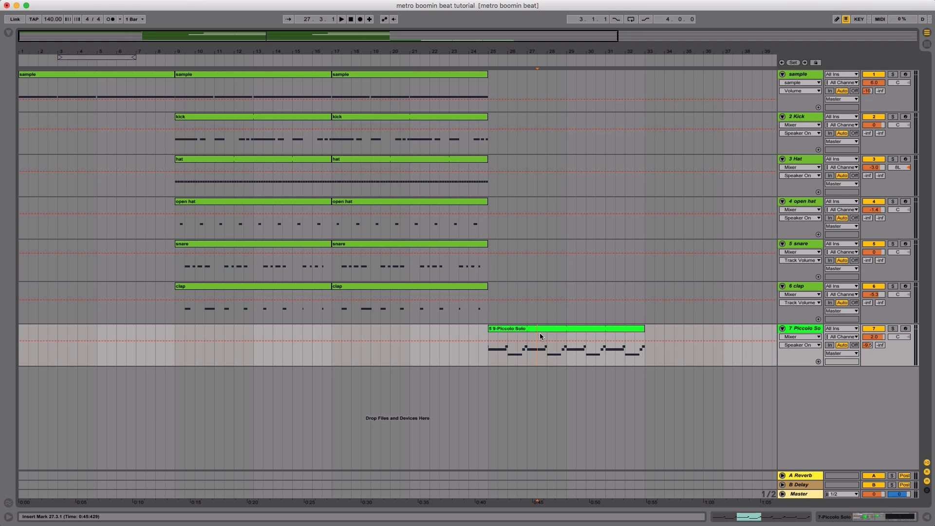
pyautogui.press('Delete')
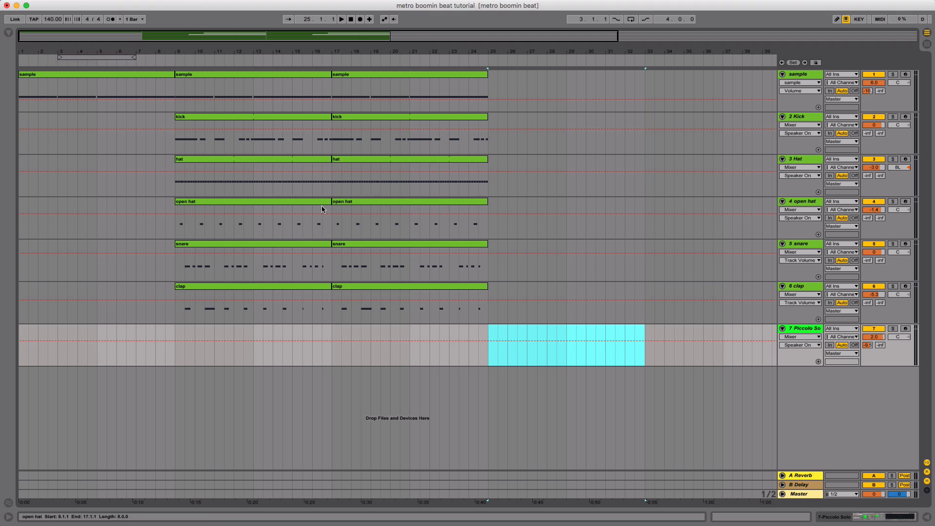
pyautogui.hotkey('ctrl', 'z')
pyautogui.moveTo(540, 327)
pyautogui.mouseDown()
pyautogui.moveTo(414, 331)
pyautogui.moveTo(535, 340)
pyautogui.moveTo(539, 333)
pyautogui.mouseUp()
# Step: Copy the kick through clap clips and the sample clip from bar 17 to bar 25
pyautogui.click(446, 286)
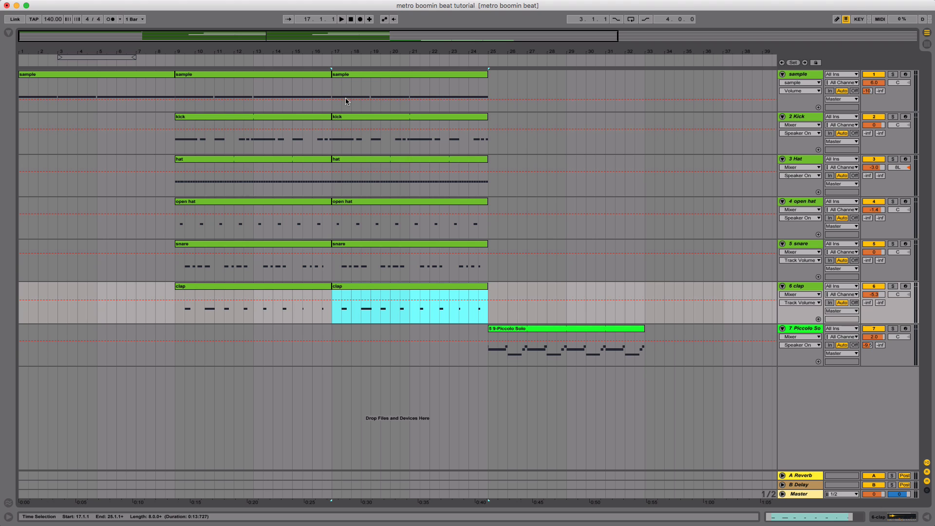
pyautogui.keyDown('shift'); pyautogui.click(349, 117); pyautogui.keyUp('shift')
pyautogui.hotkey('ctrl', 'd')
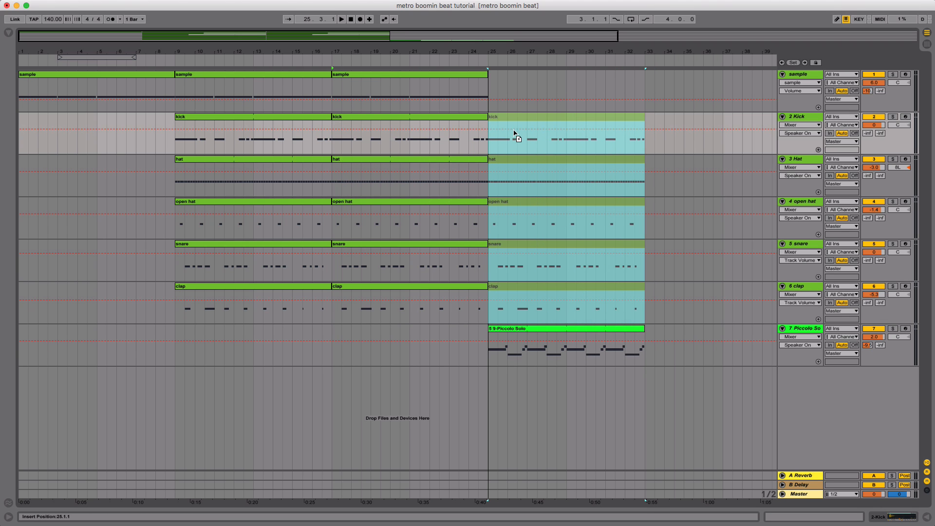
pyautogui.moveTo(397, 78); pyautogui.dragTo(548, 87)
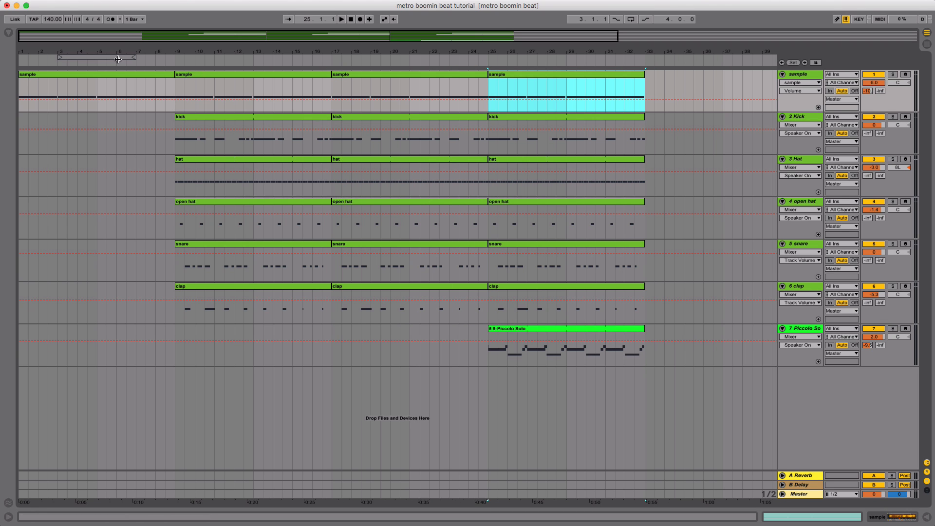
# Step: Play the arrangement from about bar 8, and copy the Piccolo Solo clip from bar 25 to bar 17
pyautogui.click(161, 65)
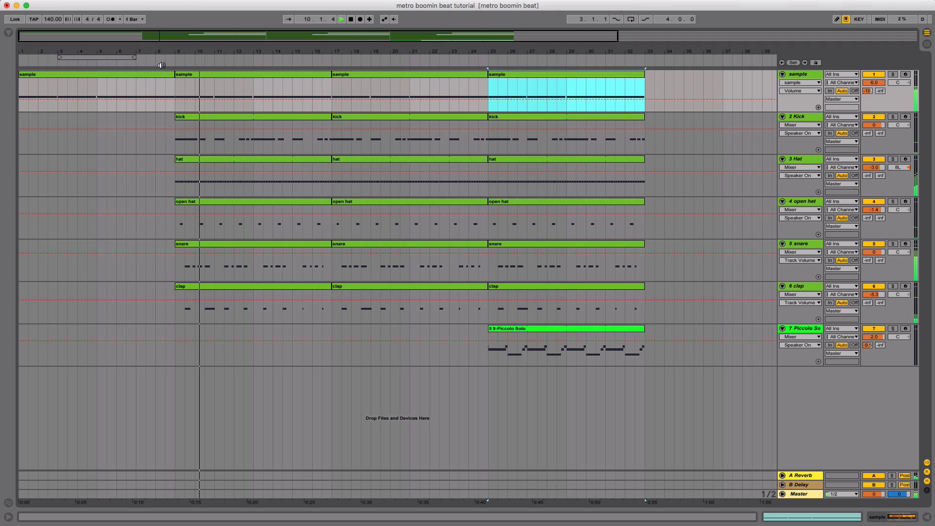
pyautogui.moveTo(559, 329)
pyautogui.mouseDown()
pyautogui.moveTo(402, 328)
pyautogui.moveTo(556, 337)
pyautogui.mouseUp()
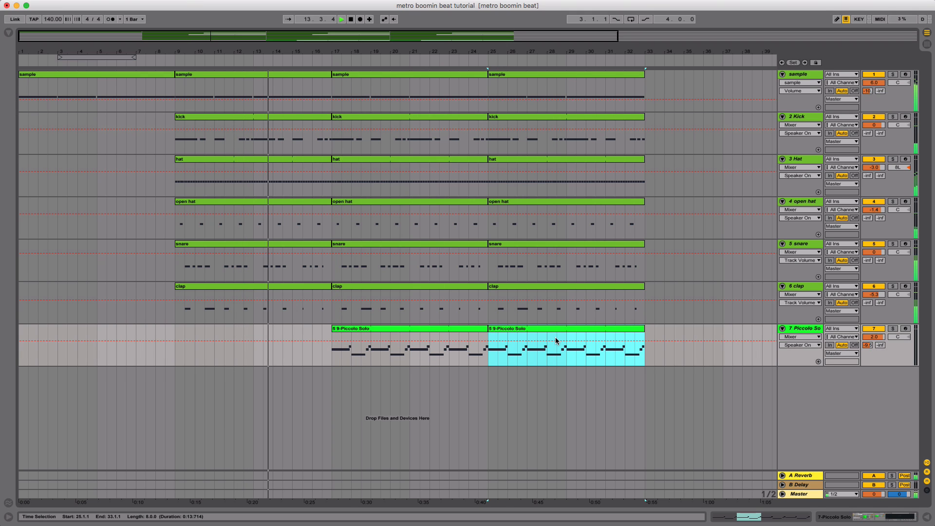